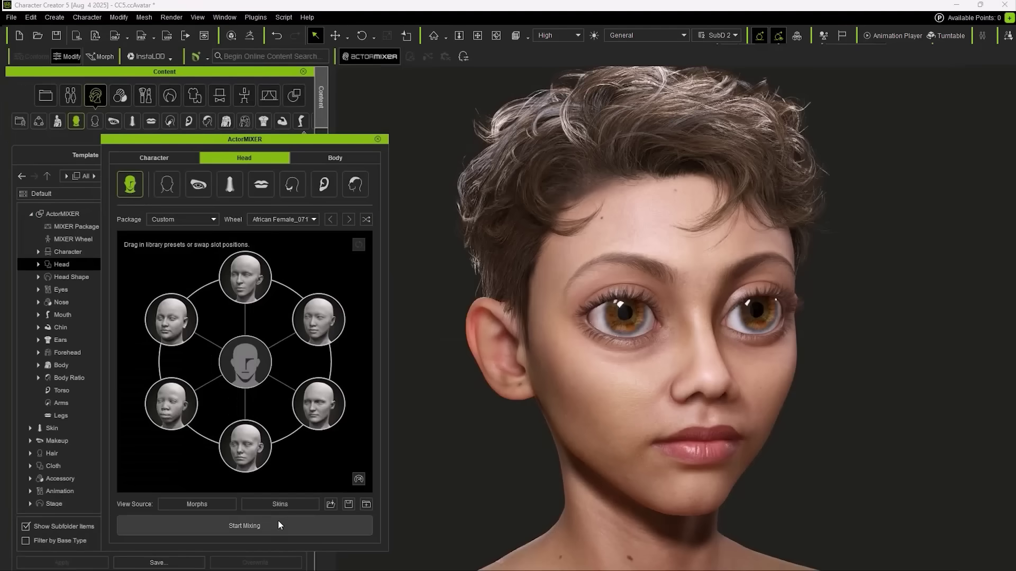
Step: Blend the head toward the upper-right preset face and bring up the Old Man morph sliders
click(278, 524)
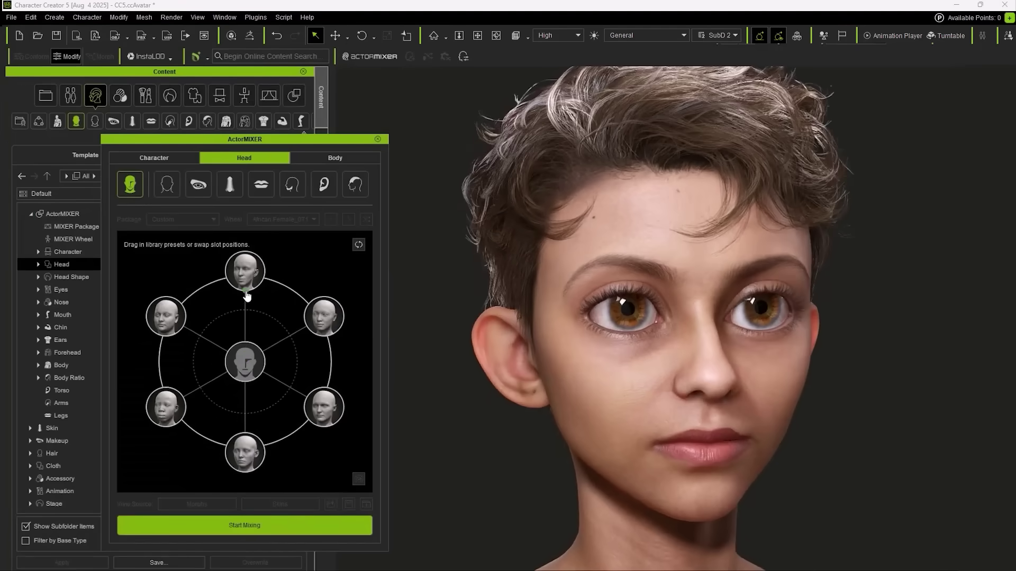
mouse_move(247, 296)
mouse_down()
mouse_move(302, 332)
mouse_move(306, 399)
mouse_move(247, 427)
mouse_move(167, 404)
mouse_up()
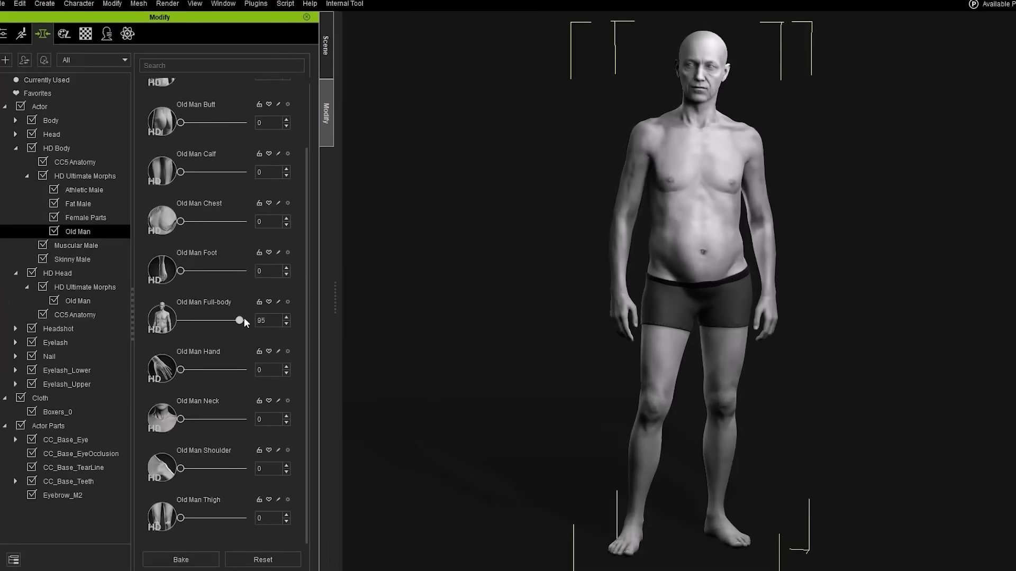
click(101, 305)
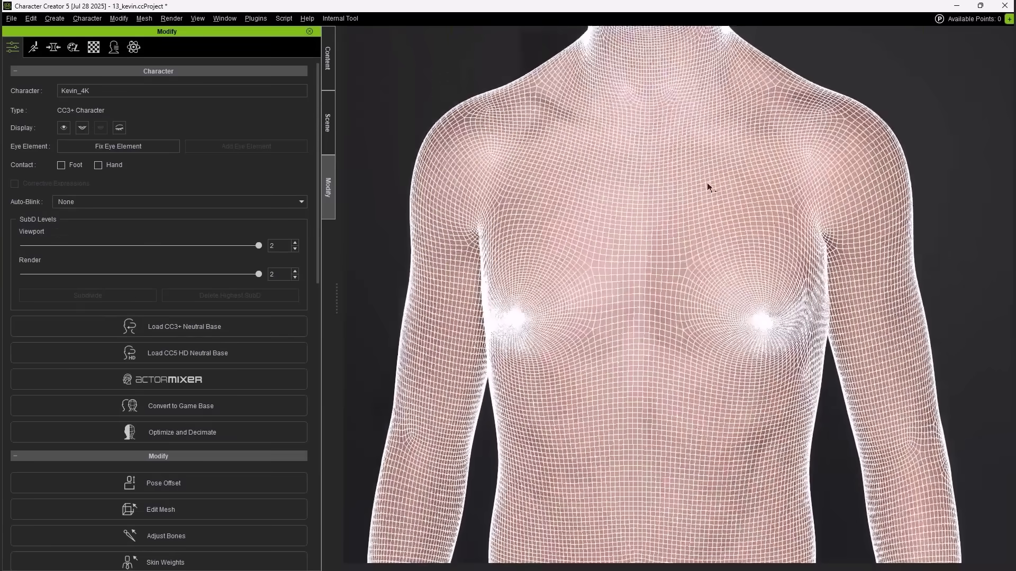
scroll(721, 368, down, 3)
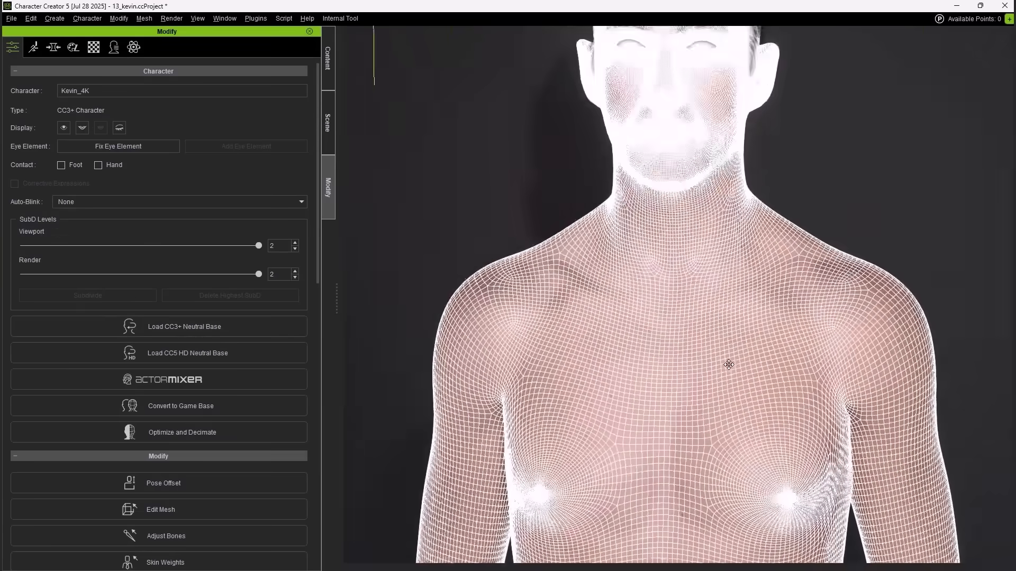
Step: Drop the viewport SubD level from 2 to 0, raise it to 1, then lower it via the toolbar
right_drag(721, 368, 777, 352)
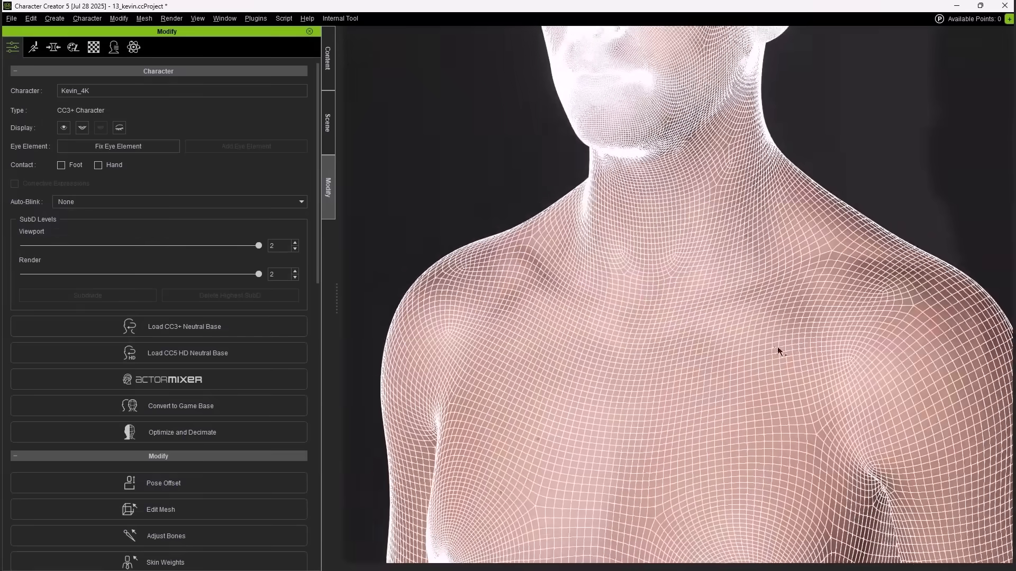
middle_drag(778, 351, 745, 341)
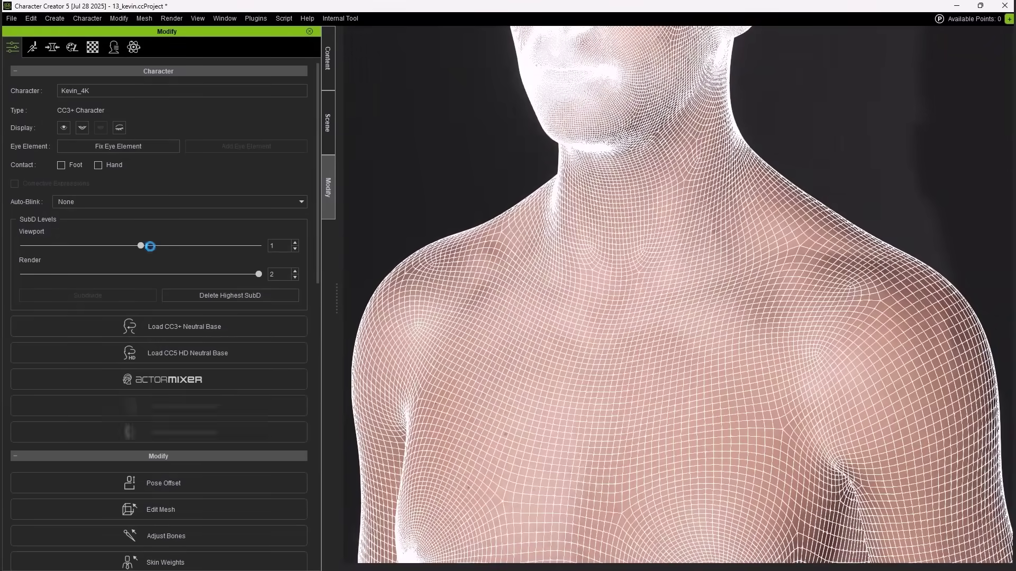
drag(149, 245, 25, 251)
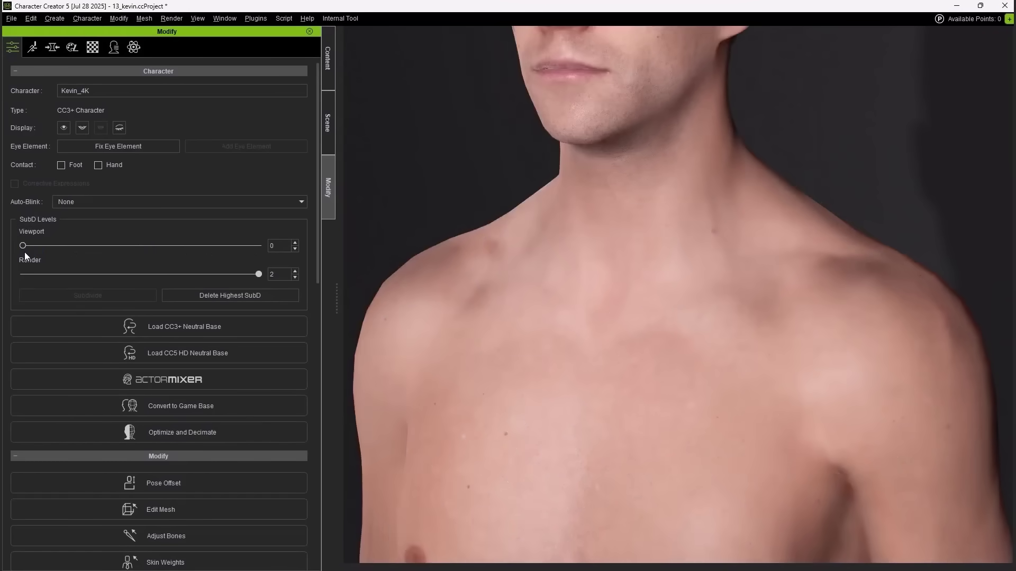
drag(23, 246, 132, 246)
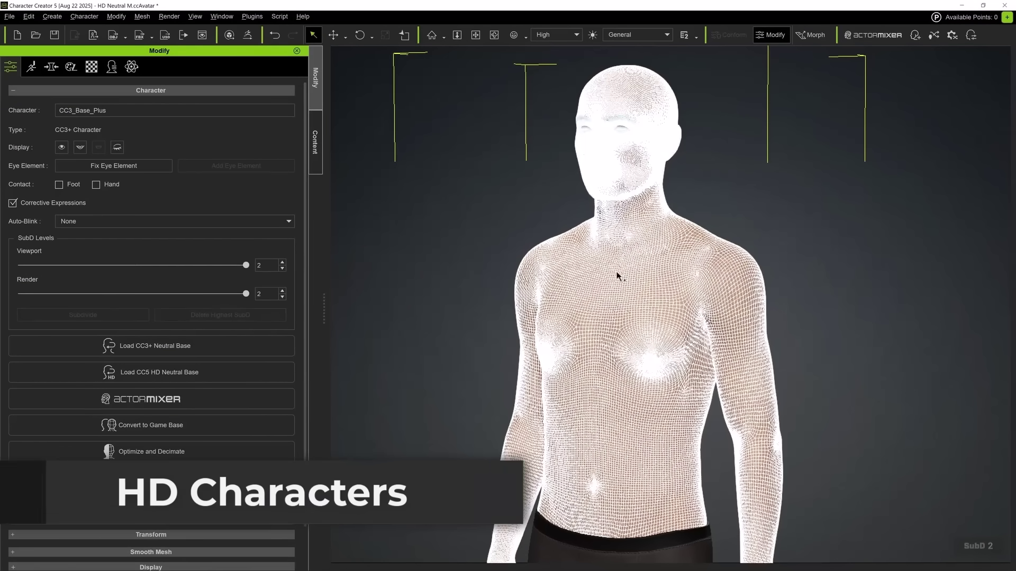
mouse_move(617, 275)
right_down()
mouse_move(880, 322)
mouse_move(841, 302)
right_up()
scroll(824, 290, up, 5)
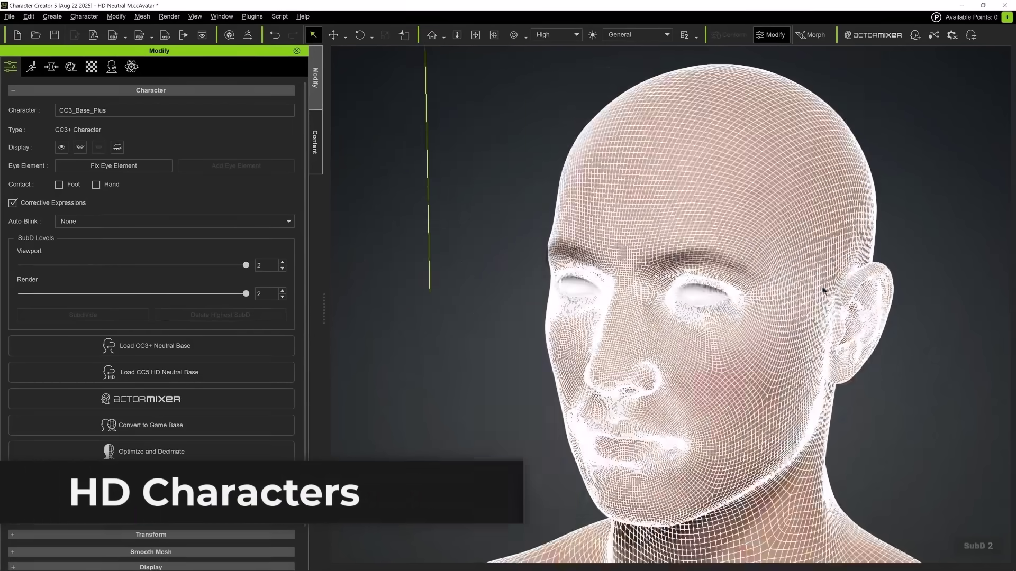
mouse_move(606, 302)
middle_down()
mouse_move(603, 254)
mouse_move(584, 235)
middle_up()
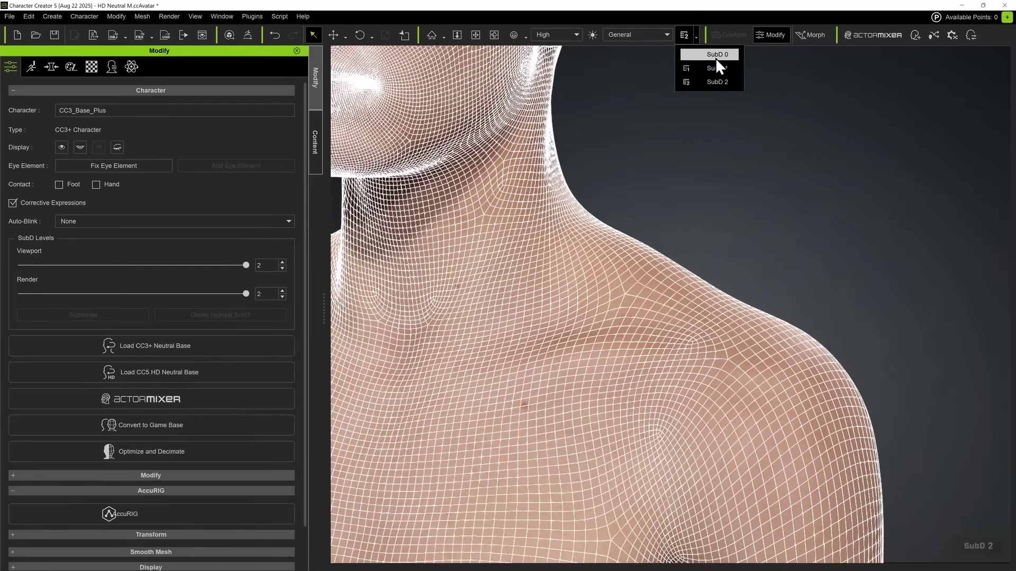
click(717, 58)
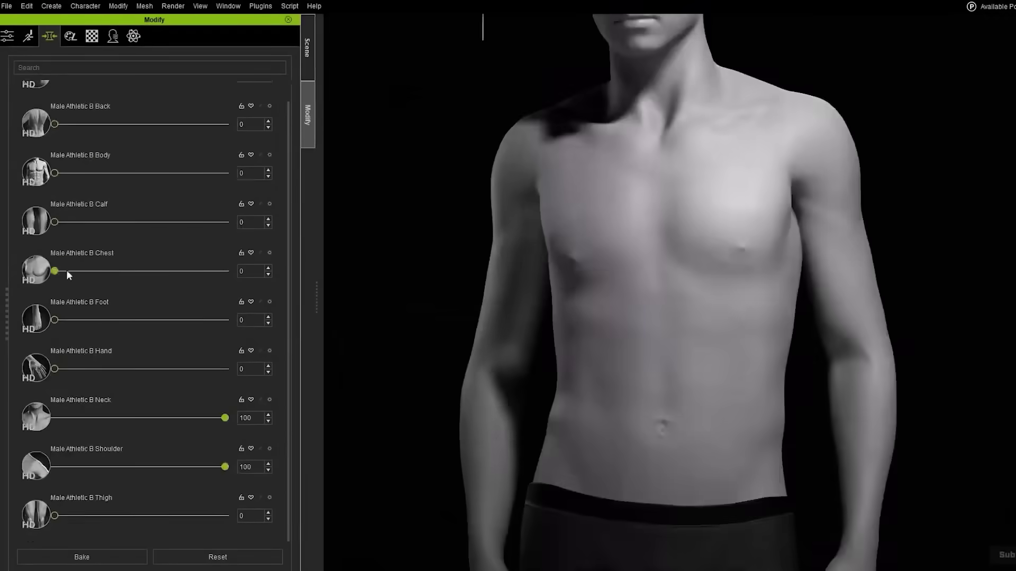
drag(66, 270, 230, 271)
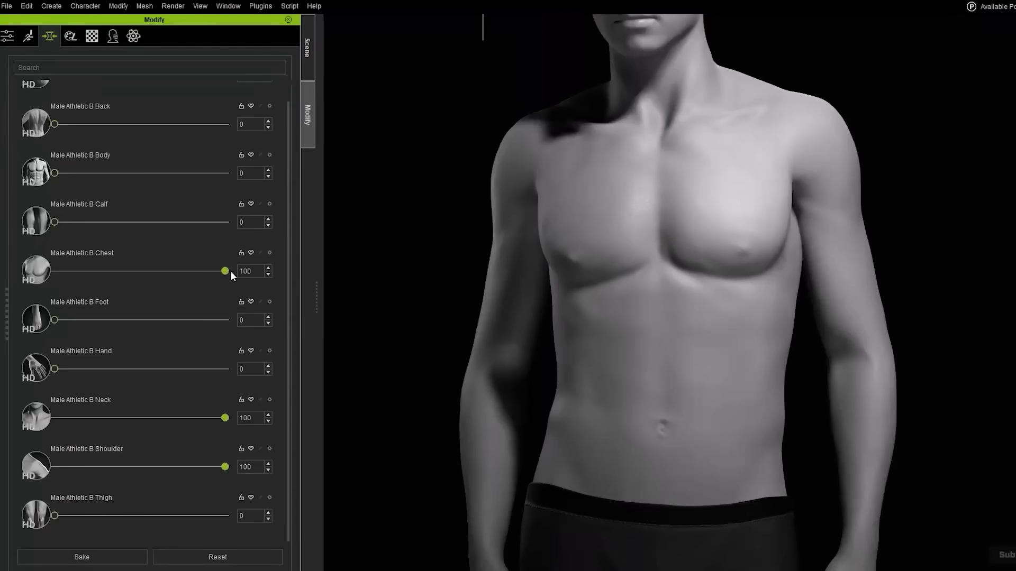
scroll(230, 271, up, 2)
drag(54, 112, 244, 119)
Step: Push the Athletic Male arm morph slider to full
drag(72, 164, 225, 163)
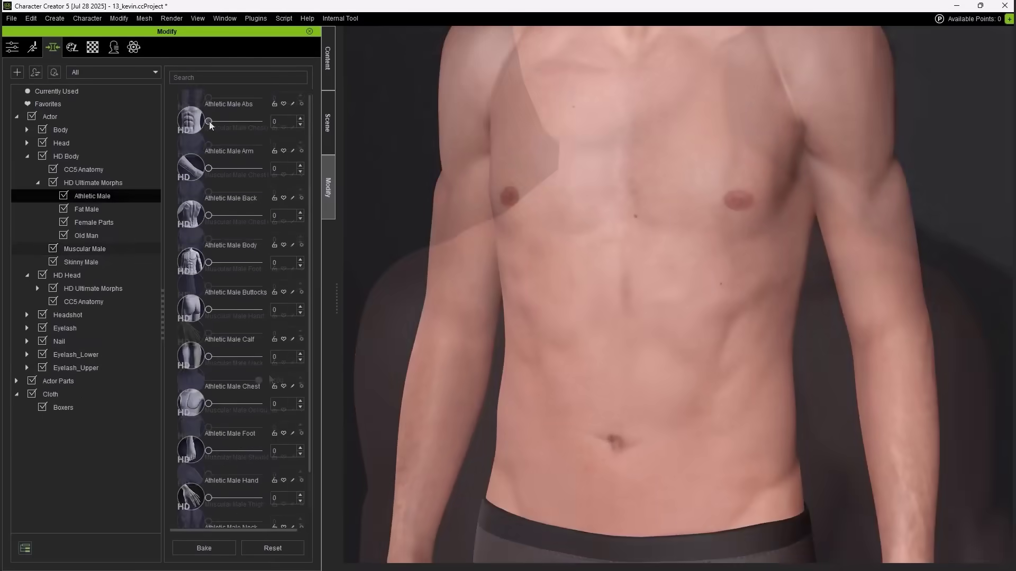
scroll(238, 317, down, 4)
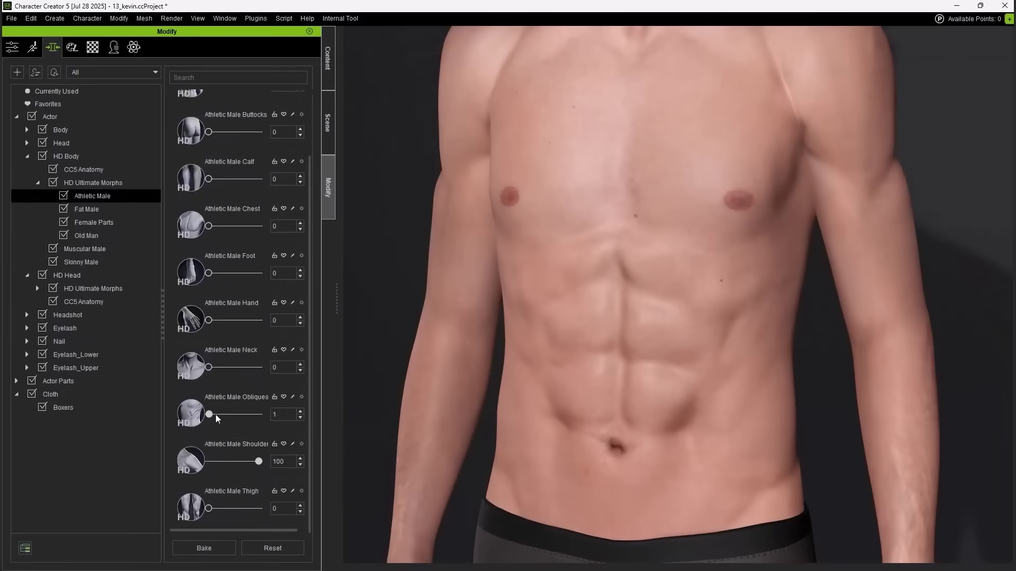
scroll(279, 410, up, 2)
drag(208, 306, 238, 308)
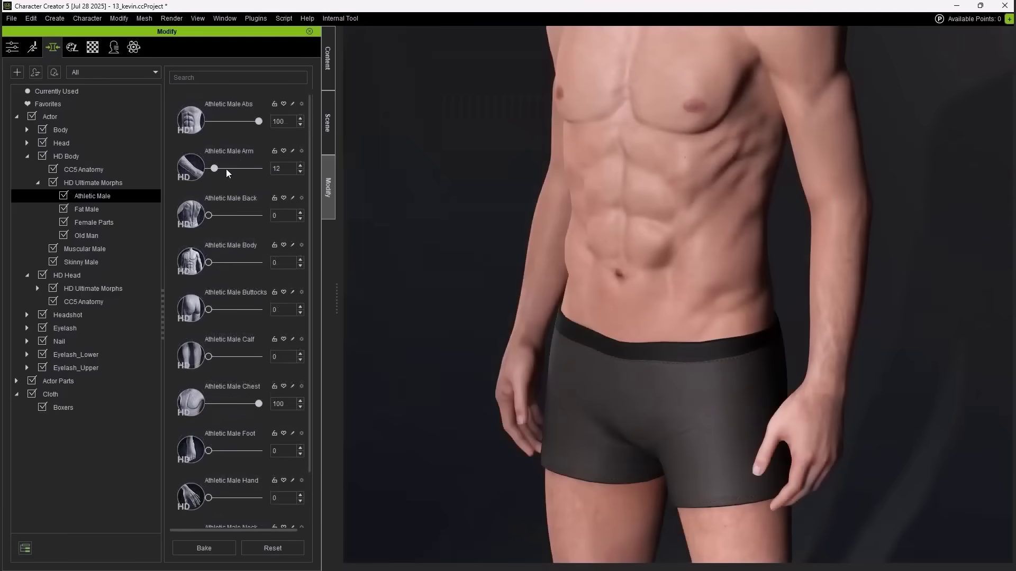
drag(227, 169, 260, 170)
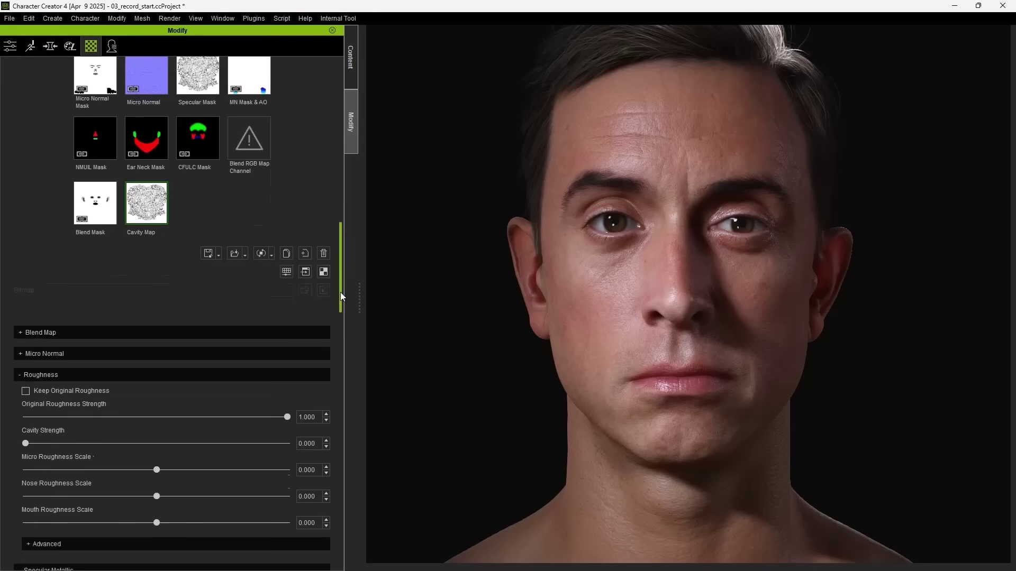
scroll(142, 308, down, 4)
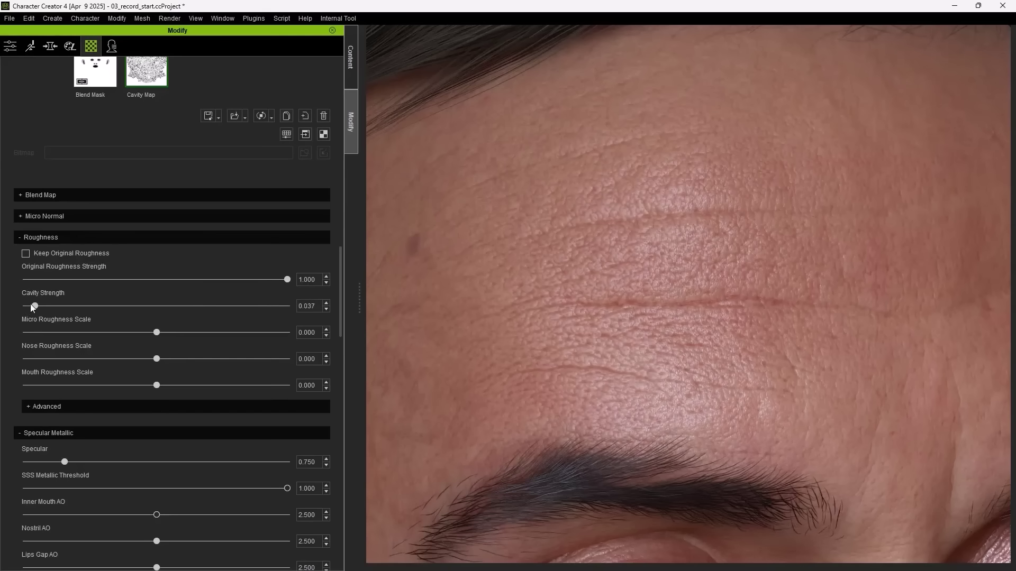
Step: Drag the Cavity Strength slider far right to sharpen the forehead wrinkles
mouse_move(25, 305)
mouse_down()
mouse_move(286, 315)
mouse_move(23, 320)
mouse_move(109, 304)
mouse_move(25, 305)
mouse_up()
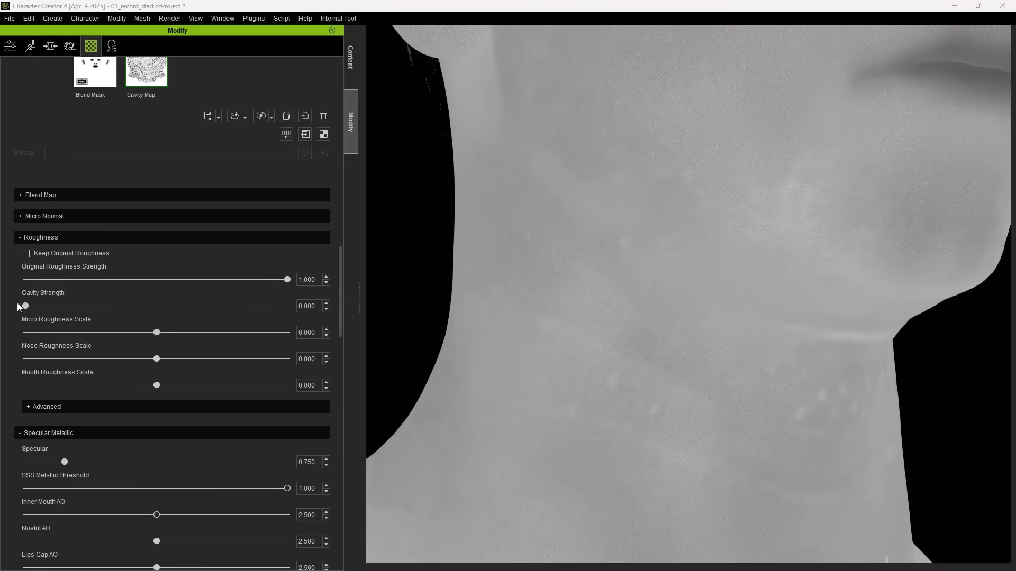
drag(18, 302, 136, 307)
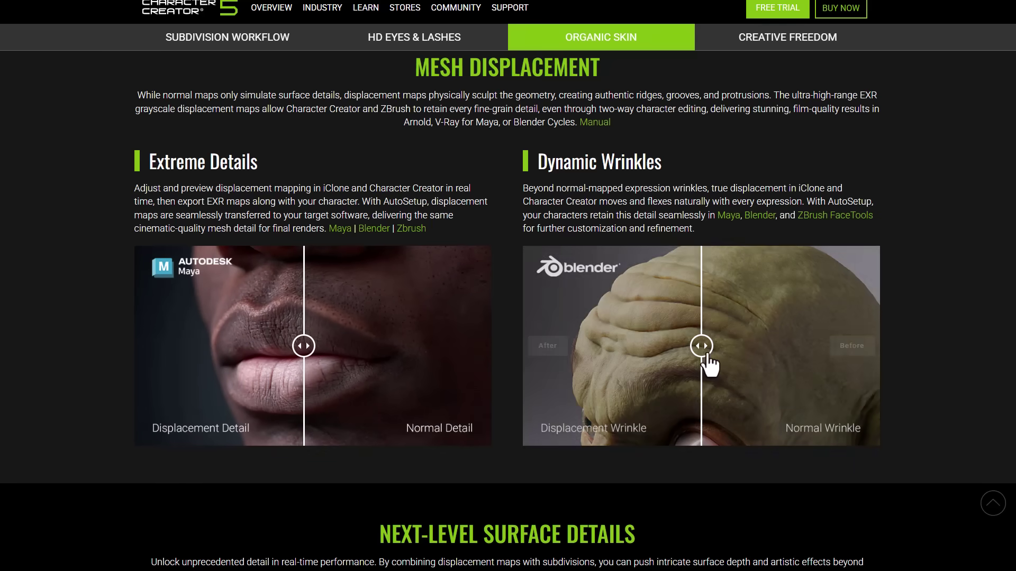
Step: Shift the Maya and Blender comparisons toward normal-map wrinkles, then autoscroll toward stylized characters
drag(702, 357, 573, 359)
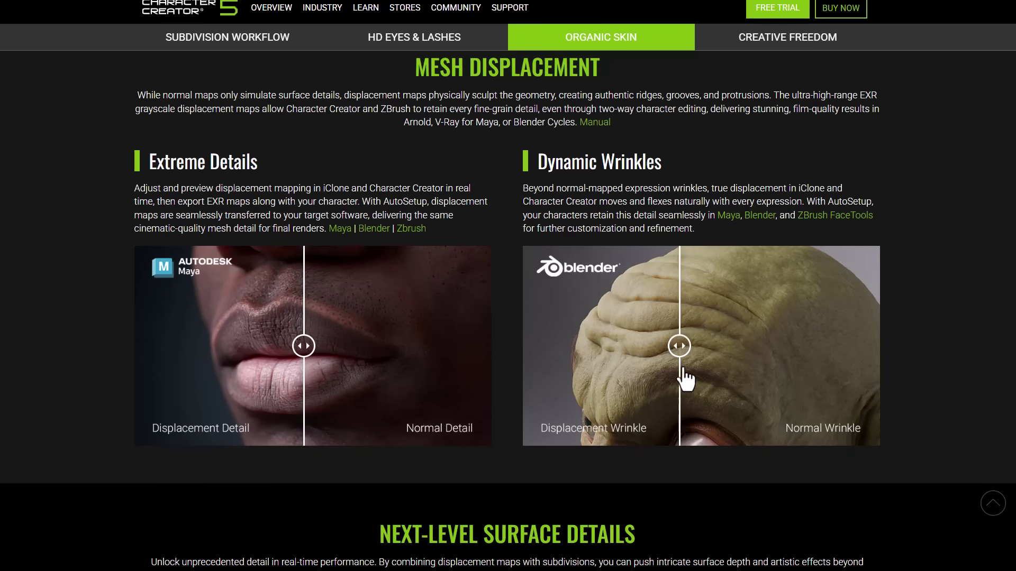
drag(880, 385, 762, 386)
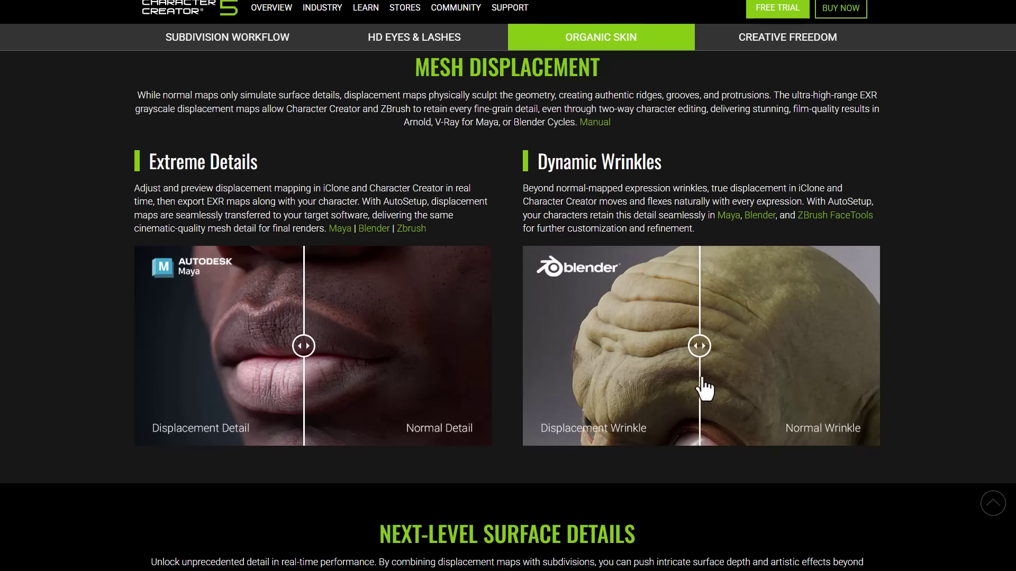
middle_click(934, 392)
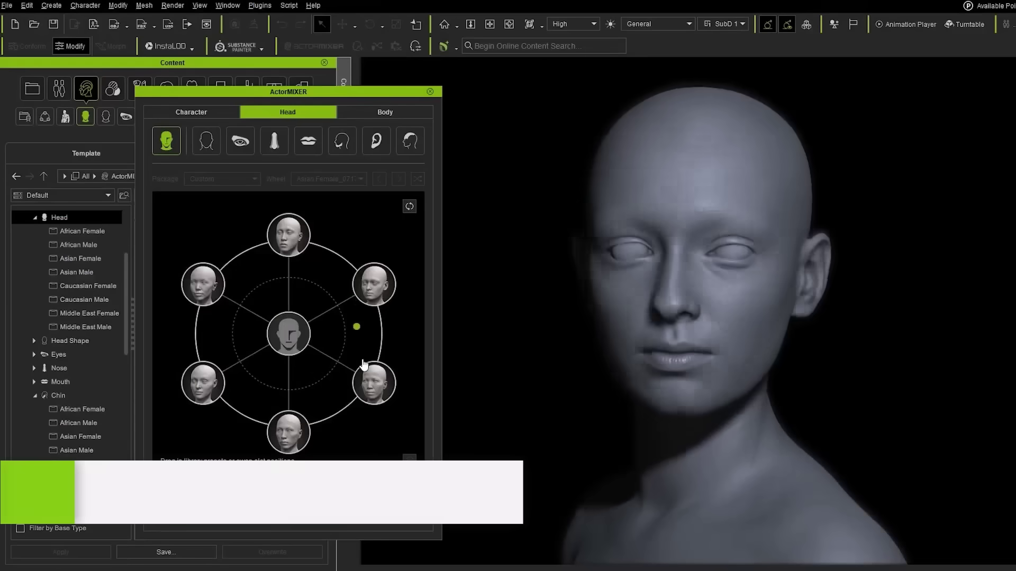
Step: Blend head and body presets, apply the Character03 skin to the creature, and age the head
drag(362, 365, 292, 401)
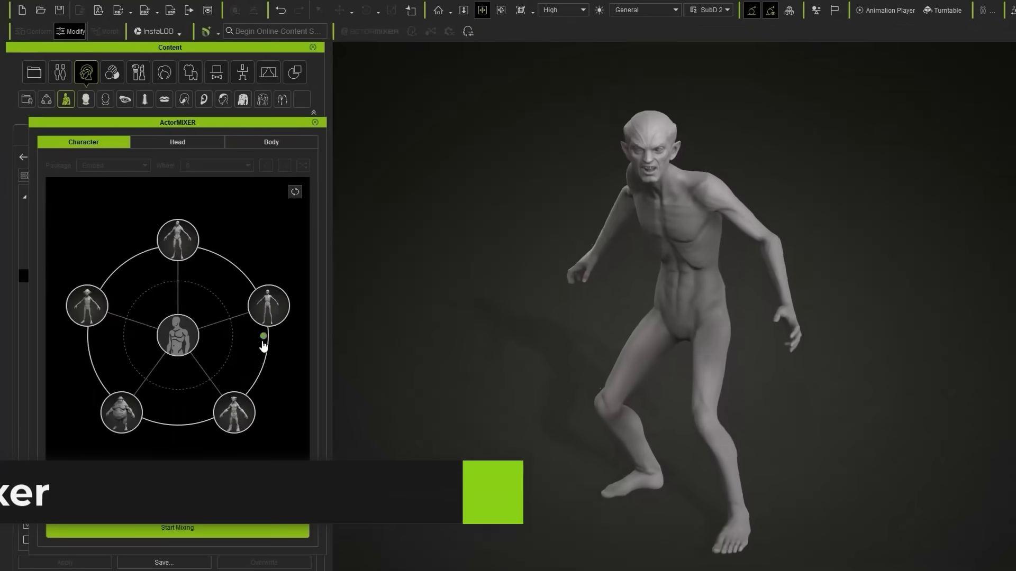
drag(630, 325, 722, 533)
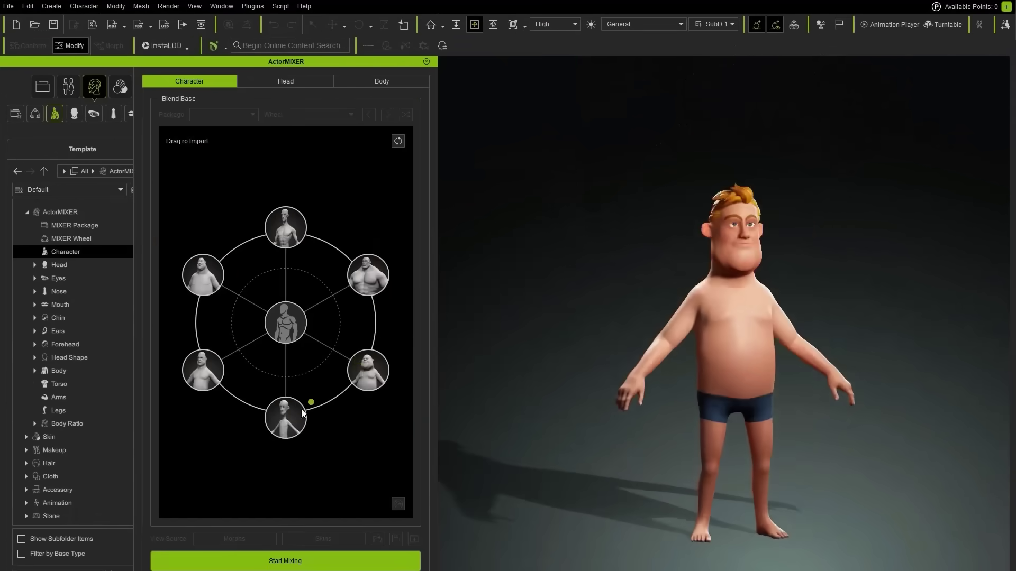
mouse_move(301, 408)
mouse_down()
mouse_move(285, 417)
mouse_move(226, 374)
mouse_up()
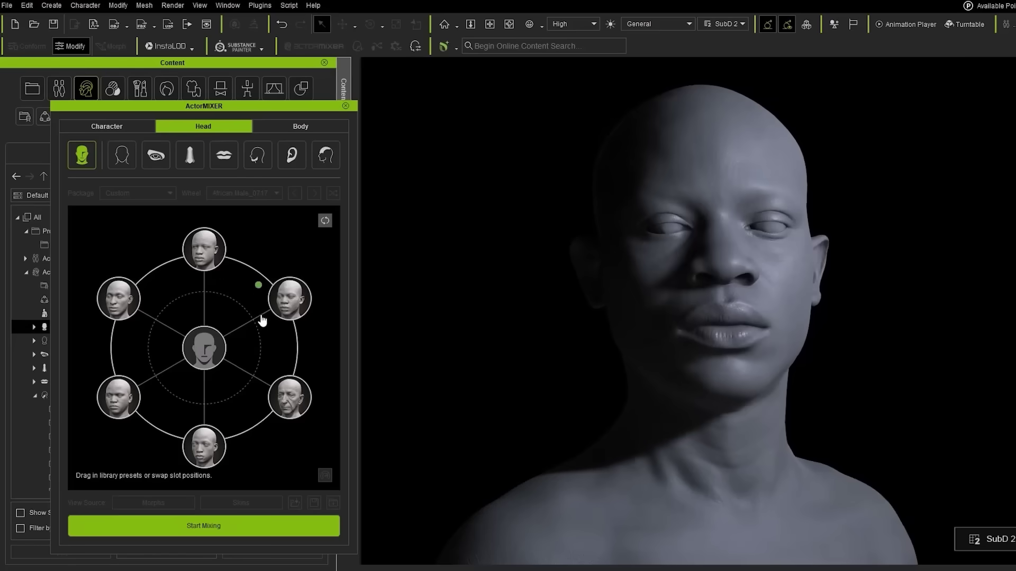
drag(262, 320, 274, 351)
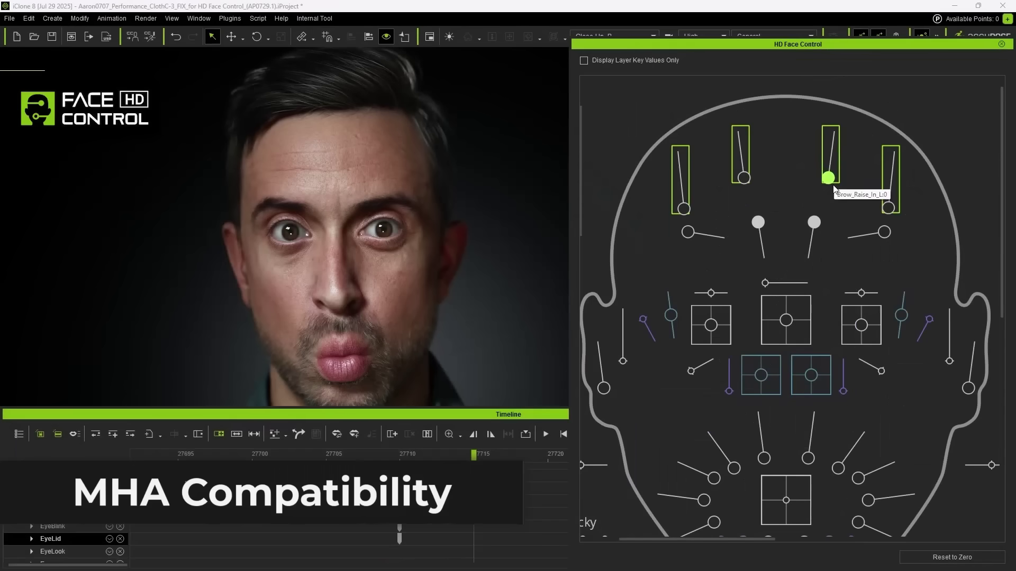
Step: Clear the selected brow controls and drag the brow knob down
click(792, 207)
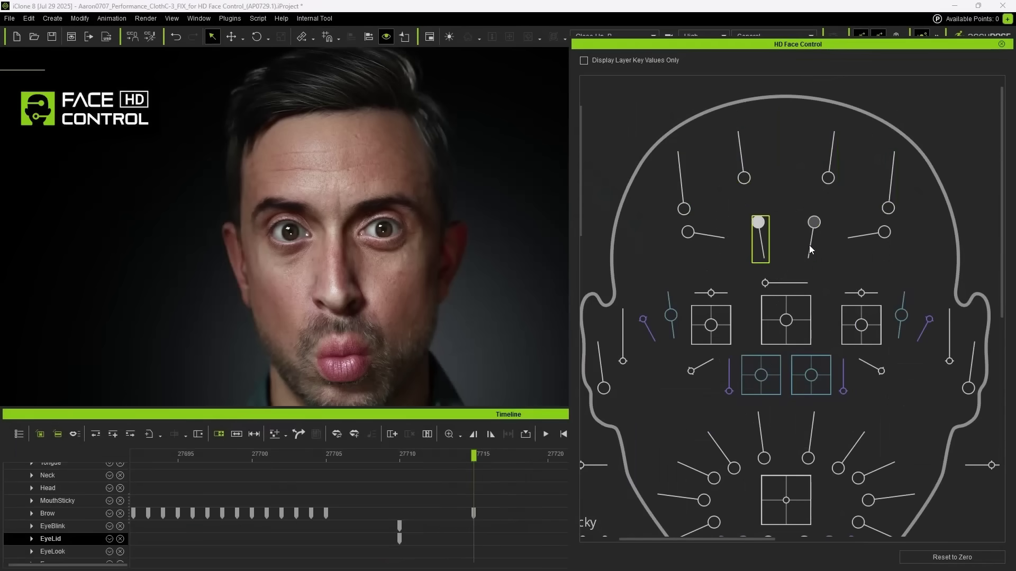
drag(760, 228, 763, 238)
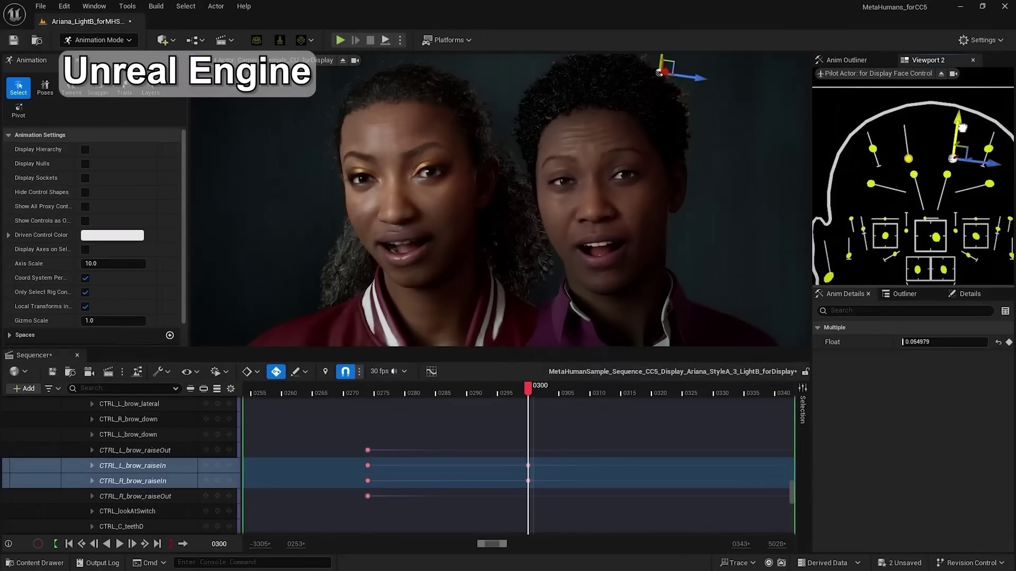
Step: Key the raised outer brow at frame 0300 and scrub the Sequencer forward
drag(987, 148, 997, 118)
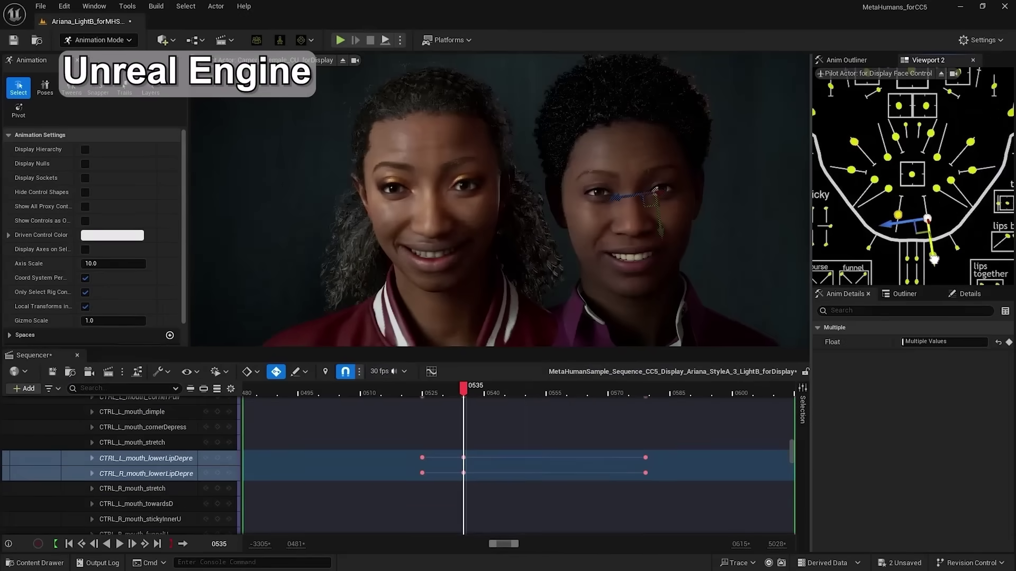
drag(464, 387, 534, 395)
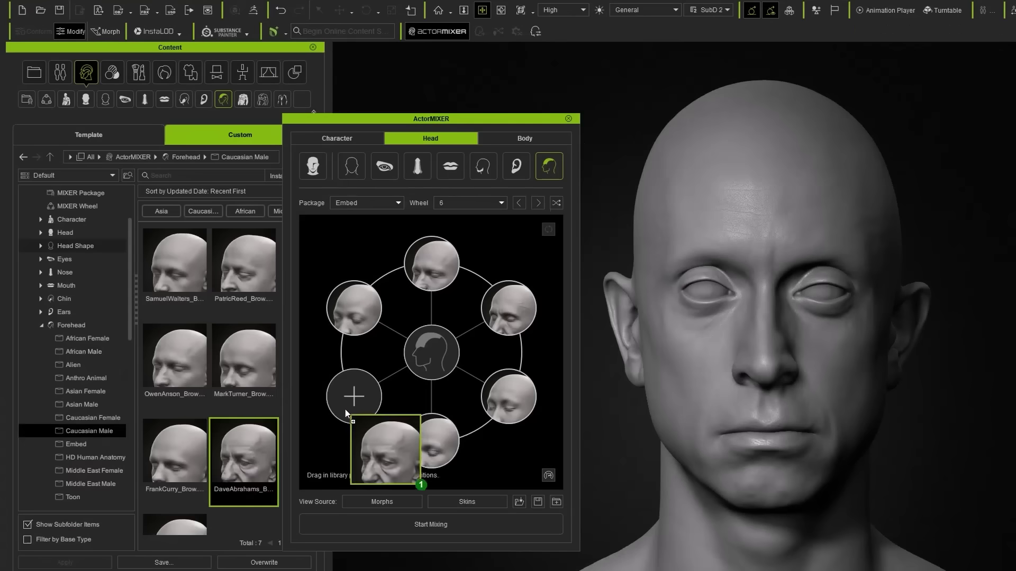
Step: Drag a content thumbnail onto the old man character in the viewport
drag(346, 413, 354, 397)
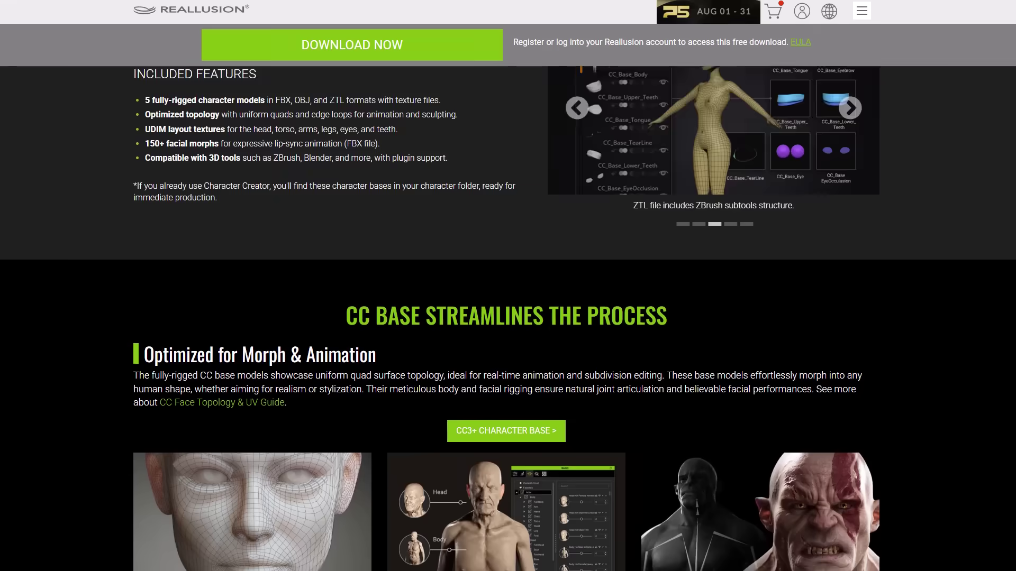
scroll(508, 318, down, 2)
scroll(507, 318, down, 2)
scroll(508, 317, down, 2)
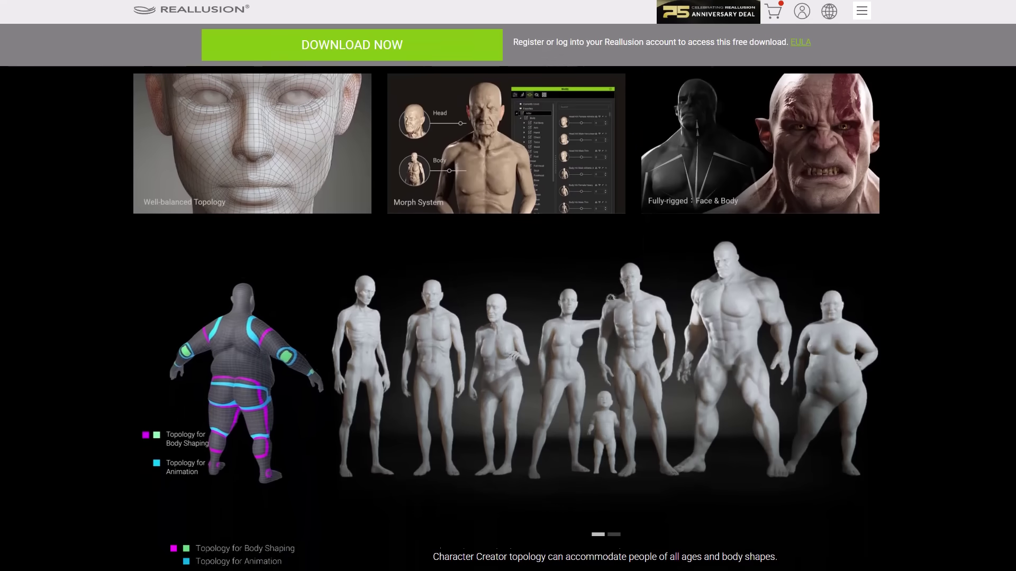
scroll(508, 317, down, 1)
scroll(508, 318, down, 1)
scroll(508, 317, down, 1)
scroll(508, 317, down, 1)
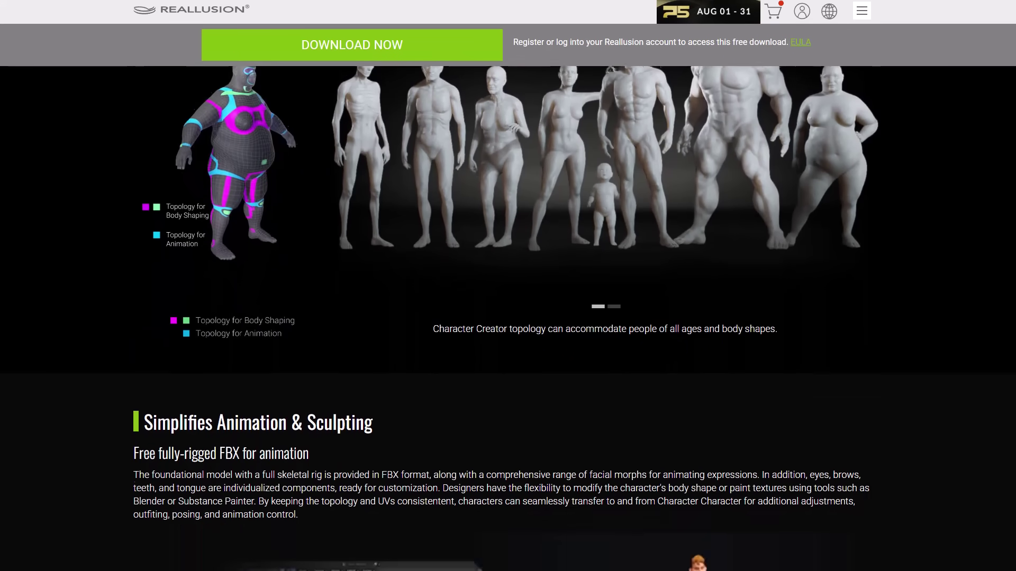
scroll(508, 317, down, 1)
scroll(508, 317, down, 1)
scroll(508, 317, down, 1)
scroll(508, 317, down, 1)
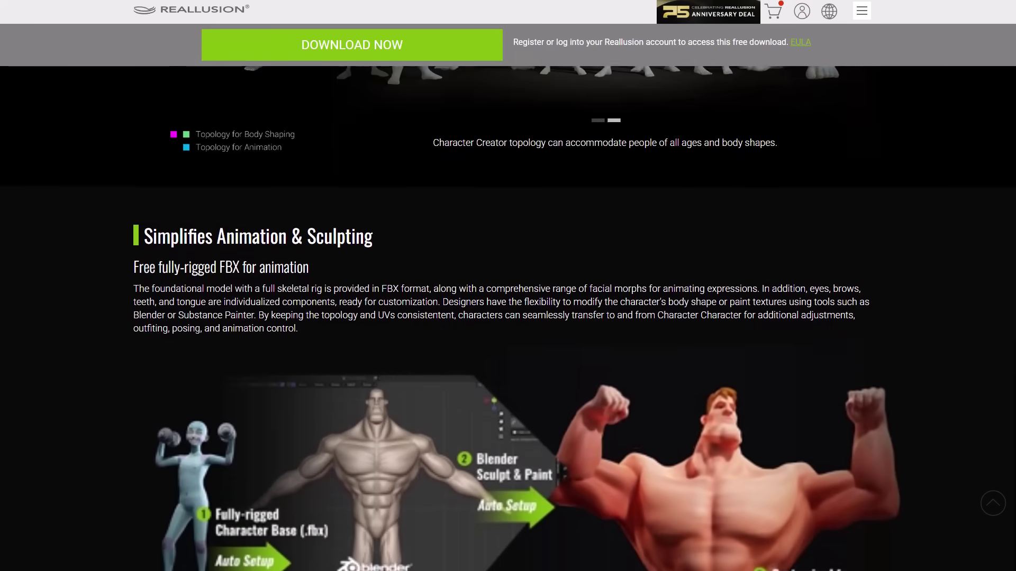
scroll(508, 318, down, 1)
scroll(508, 318, down, 1)
scroll(508, 318, down, 1)
scroll(508, 317, down, 1)
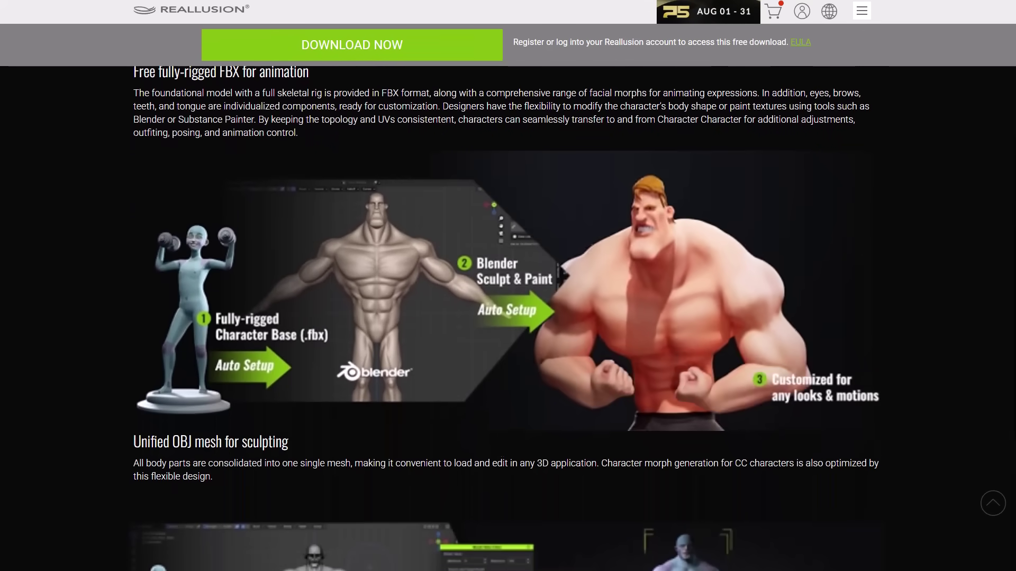
scroll(509, 318, down, 1)
scroll(509, 318, down, 1)
scroll(508, 318, down, 1)
scroll(508, 318, down, 1)
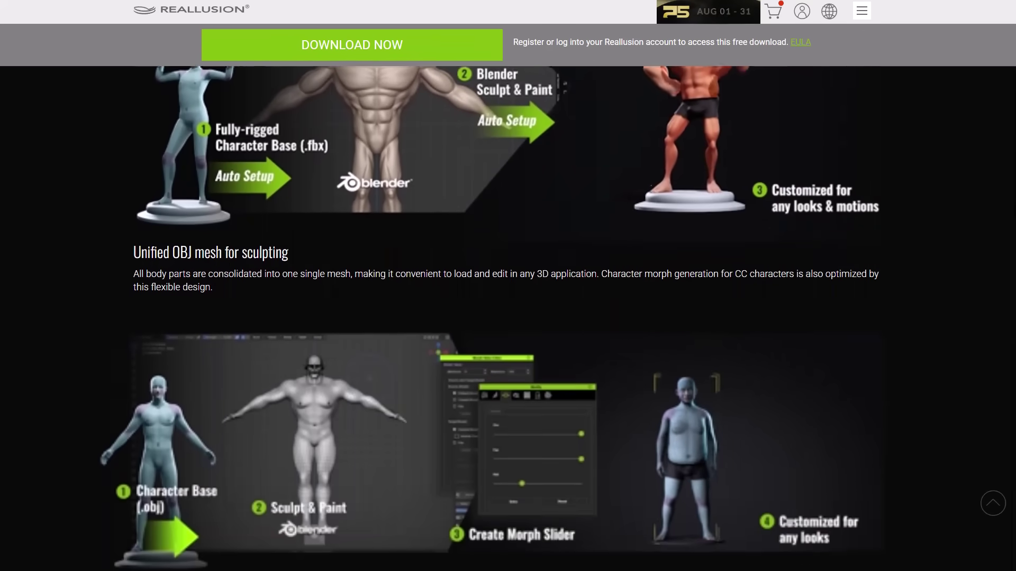
scroll(507, 317, down, 1)
scroll(508, 318, down, 1)
scroll(508, 318, down, 1)
scroll(508, 317, down, 1)
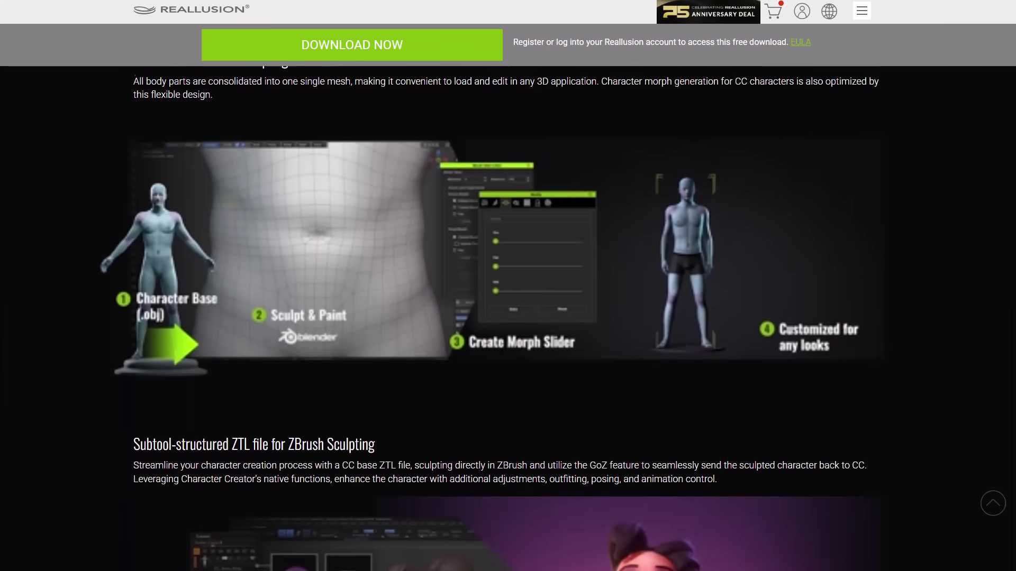
scroll(508, 317, down, 1)
scroll(508, 318, down, 1)
scroll(508, 317, down, 1)
scroll(509, 317, down, 1)
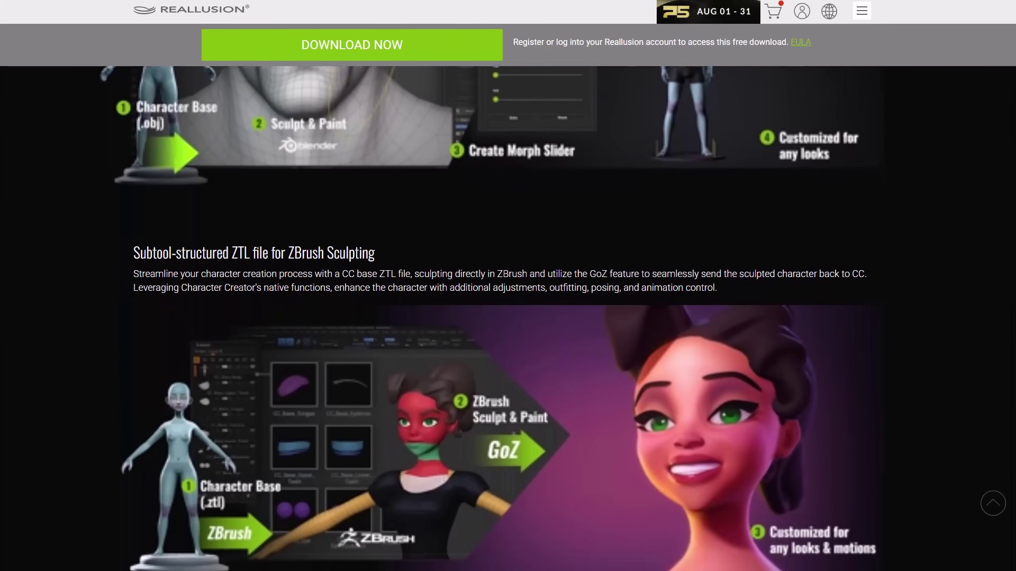
scroll(508, 318, down, 1)
scroll(507, 317, down, 1)
scroll(509, 318, down, 1)
scroll(508, 318, down, 1)
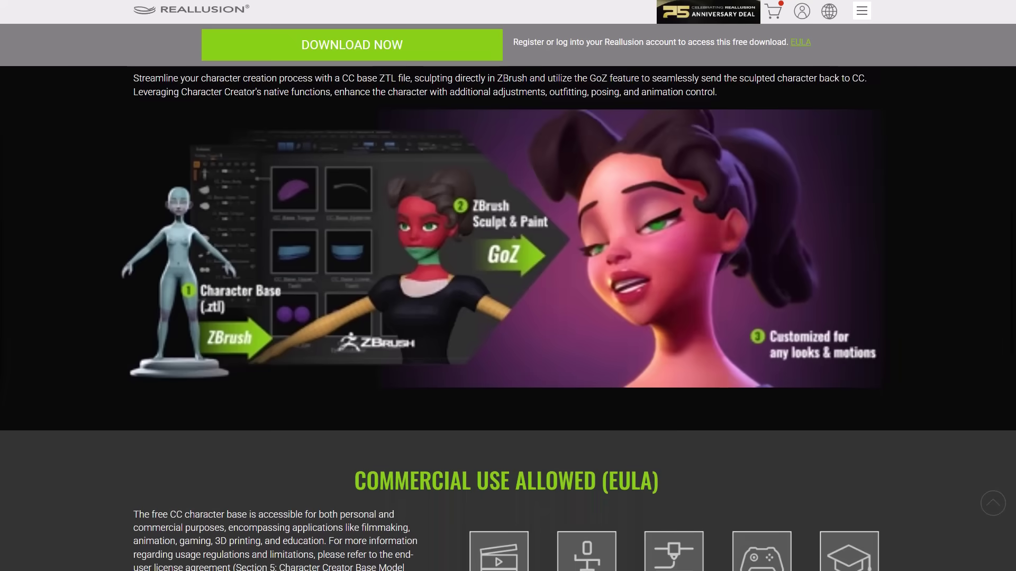
scroll(507, 318, down, 1)
scroll(508, 318, down, 1)
scroll(508, 318, down, 1)
scroll(508, 318, down, 1)
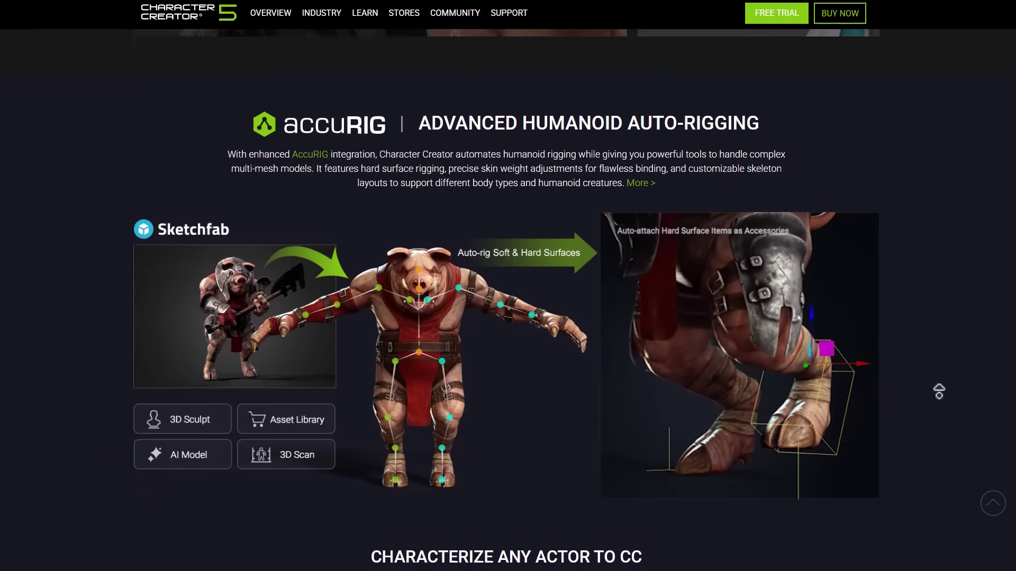
Step: Autoscroll the CC Base page down toward Commercial Use Allowed
middle_click(938, 393)
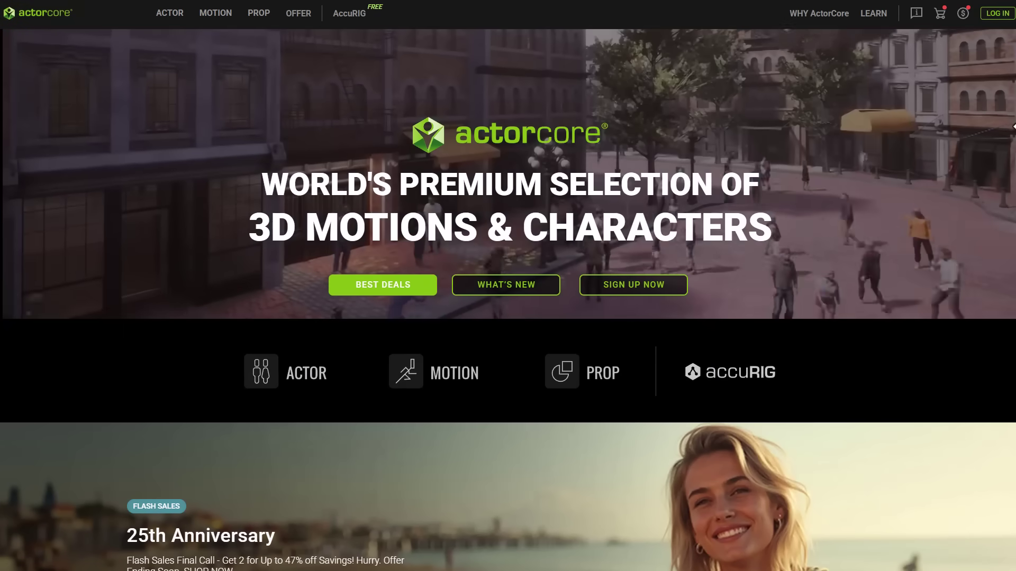
scroll(508, 317, down, 2)
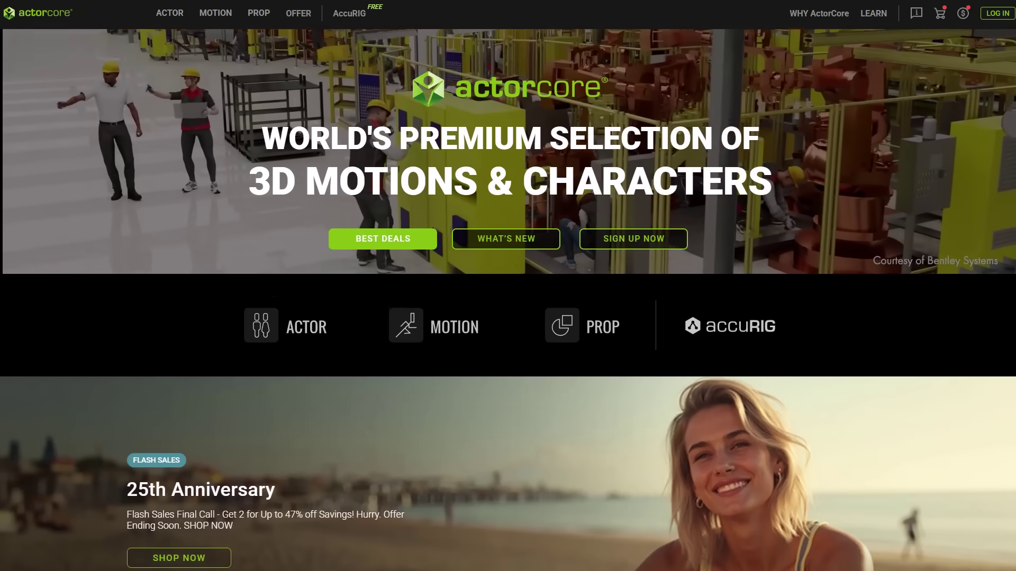
scroll(783, 95, down, 1)
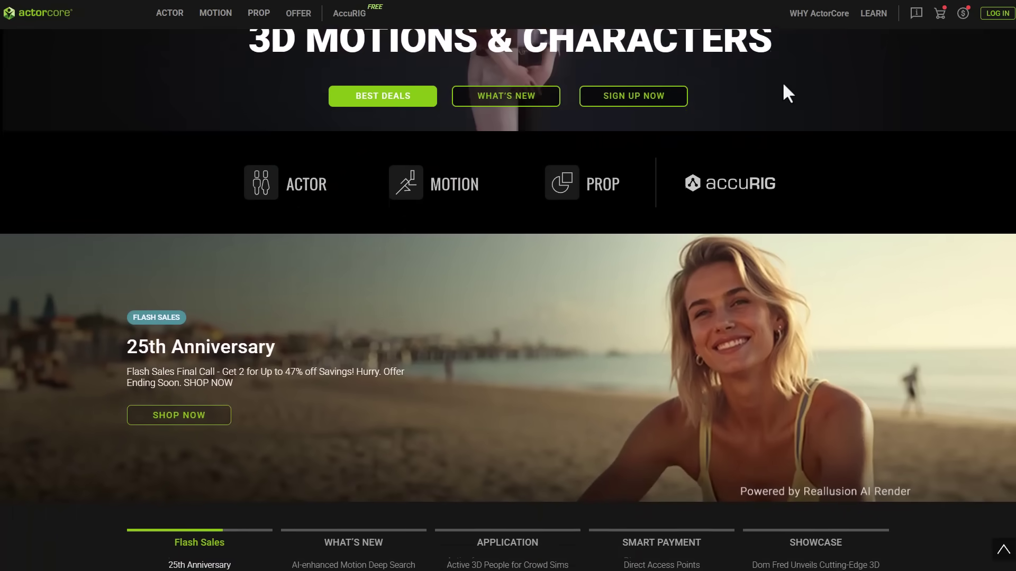
Step: Show ActorCore's free motions from the MOTION catalog
click(224, 24)
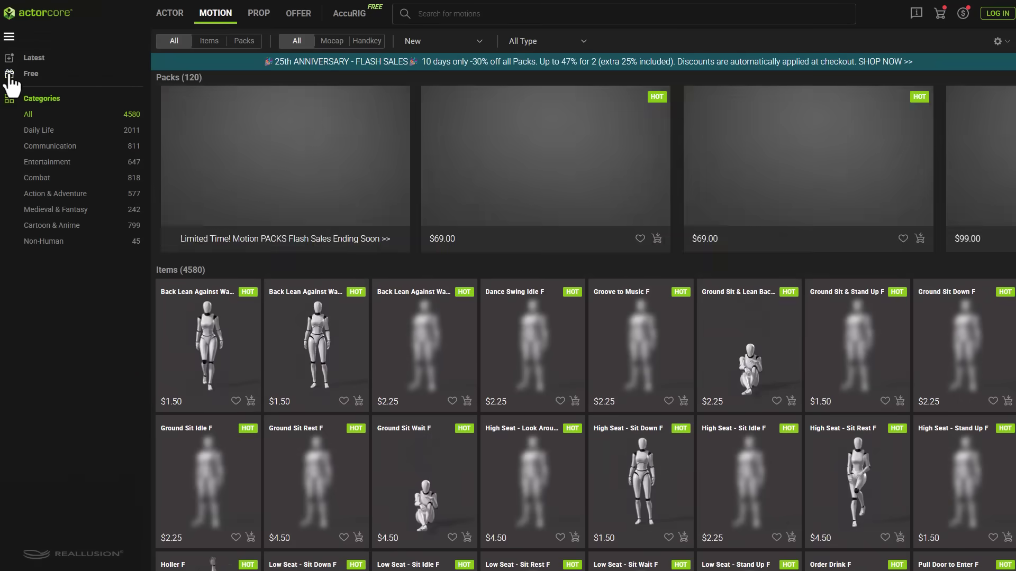
click(11, 78)
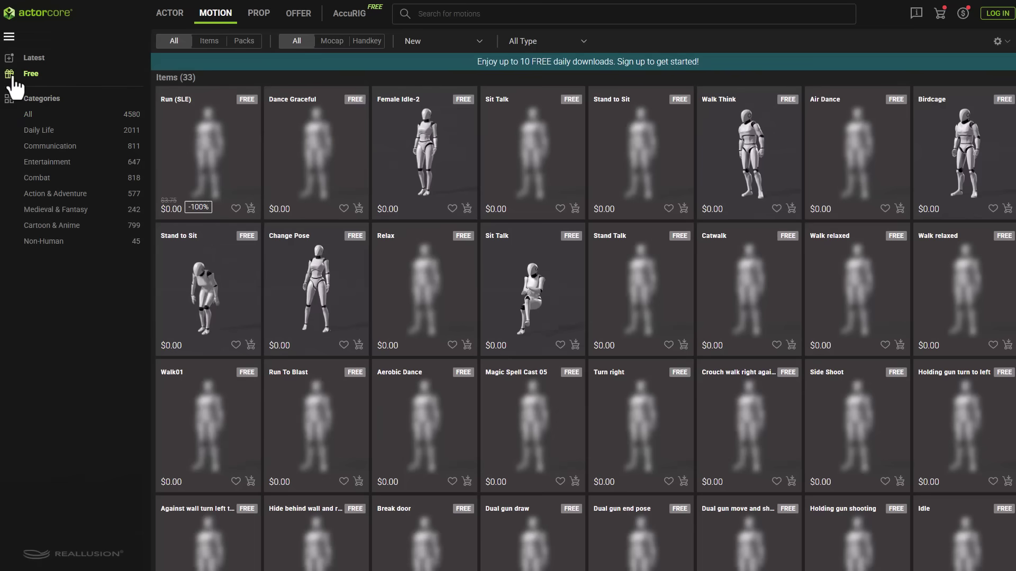
scroll(358, 257, down, 2)
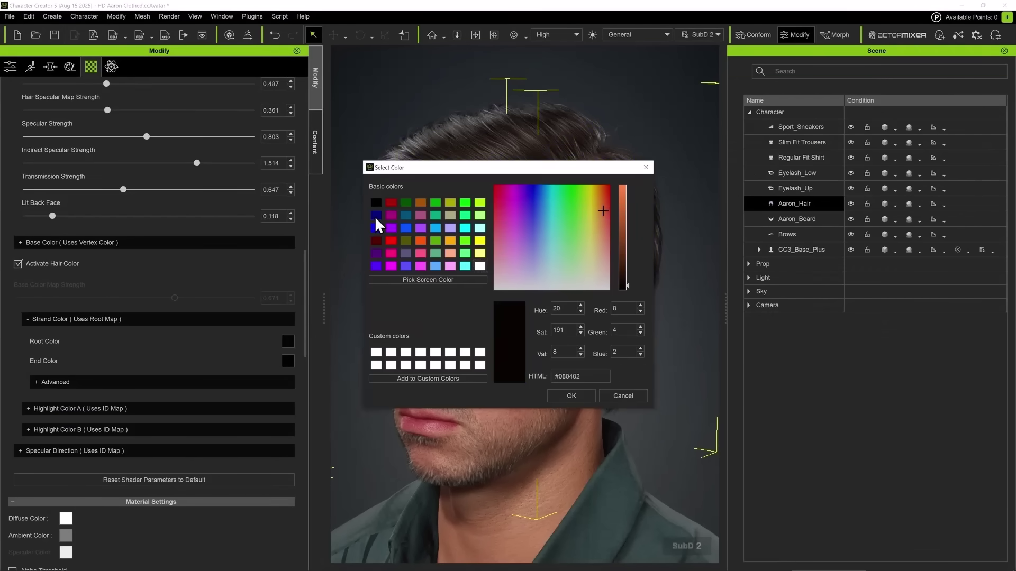
Step: Set a darkened purple hair root colour and lighter purple hair ends
click(375, 216)
click(822, 299)
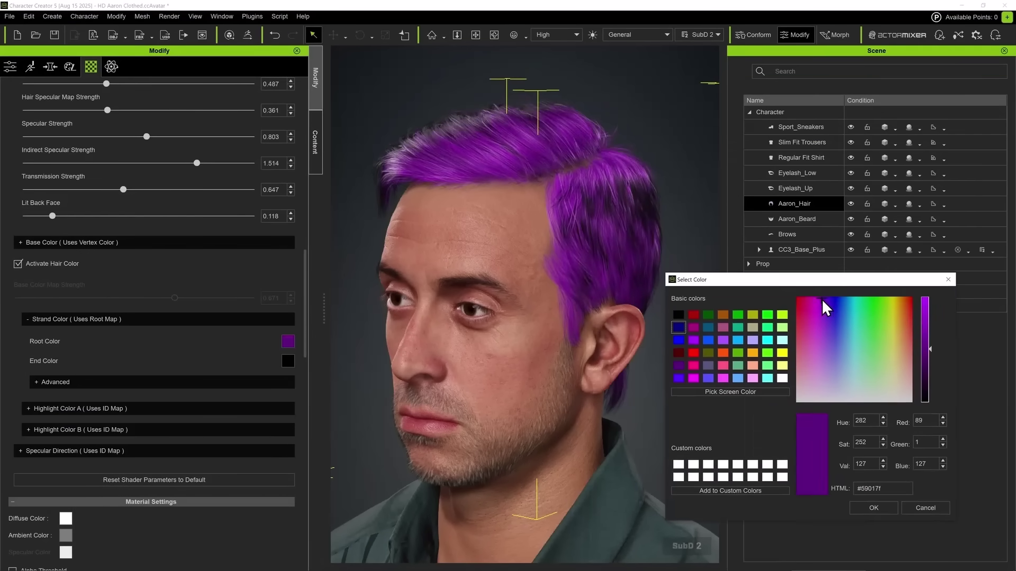
drag(930, 330, 929, 352)
click(873, 508)
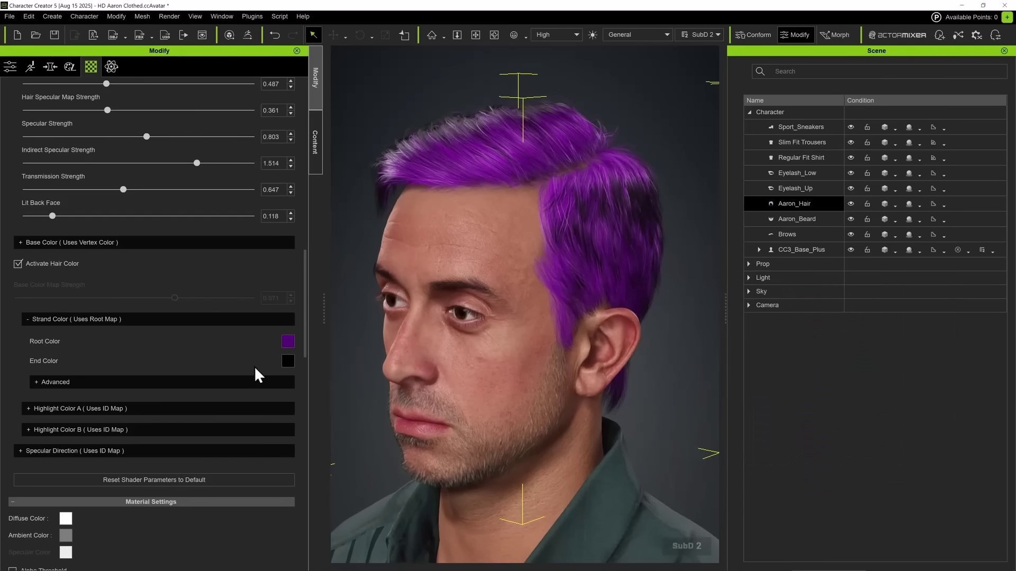
click(288, 361)
click(420, 227)
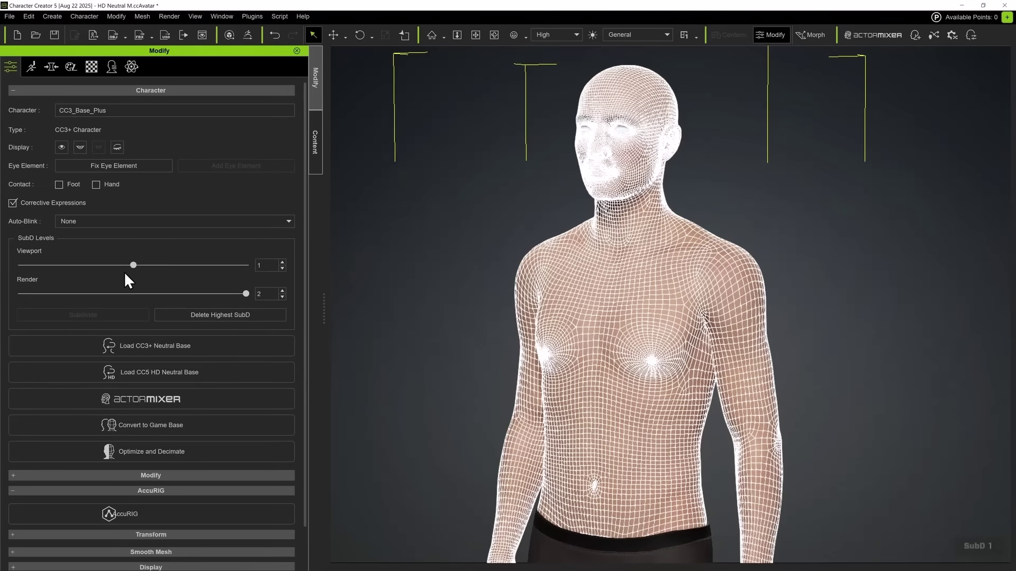
Step: Set viewport SubD level to 2 and apply a Happy facial expression preset
drag(134, 265, 246, 265)
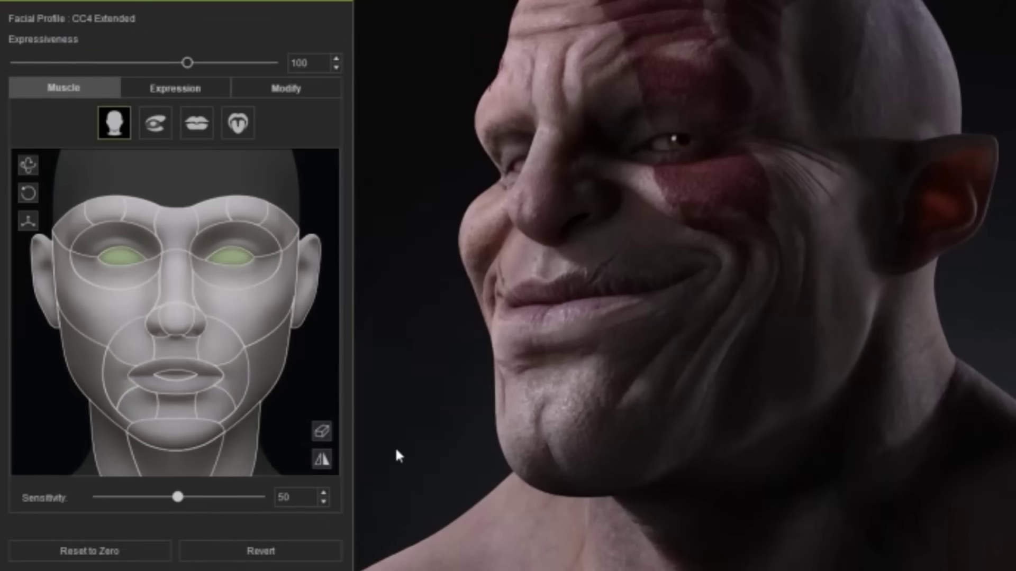
click(144, 239)
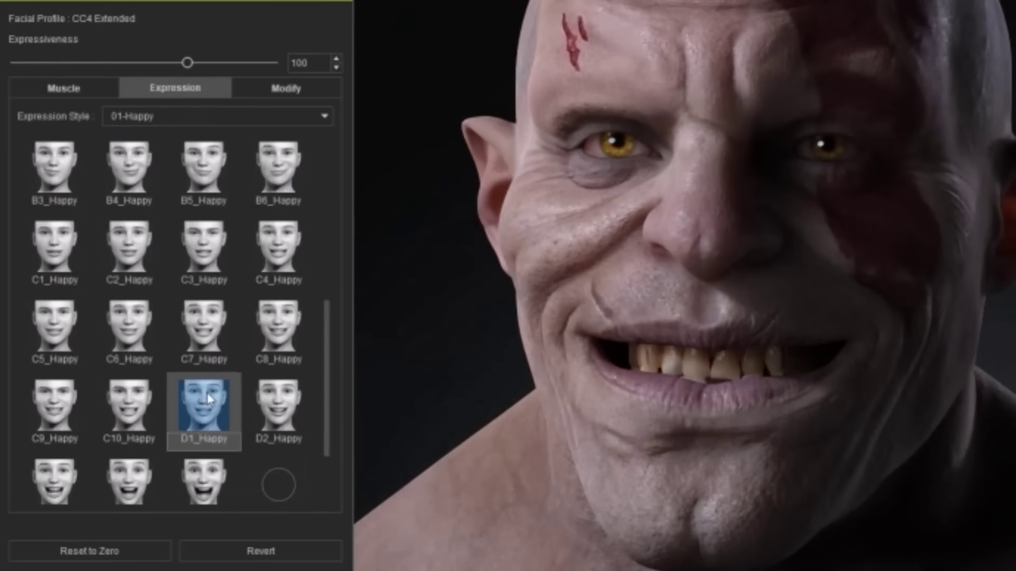